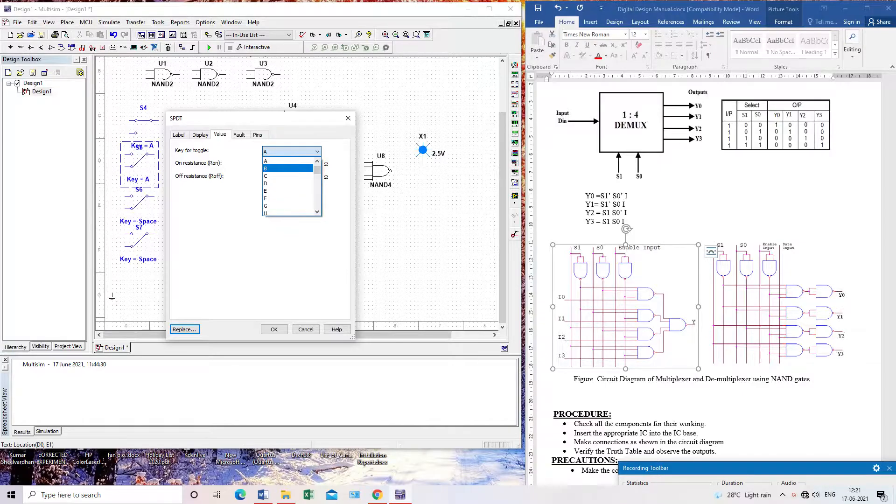
Set the toggle key of switch S5 to B and of switch S6 to C
left_click(292, 168)
left_click(274, 329)
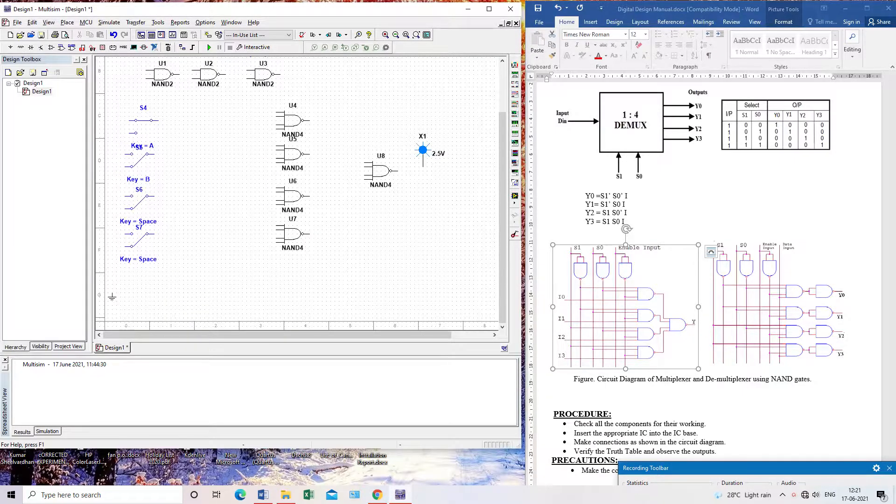
double_click(139, 221)
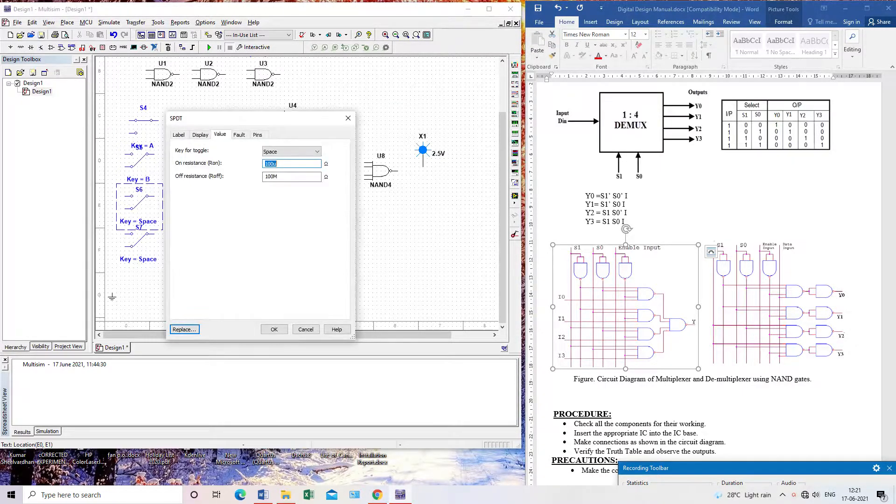
left_click(292, 151)
left_click(291, 182)
left_click(275, 329)
Set the toggle key of the lowest switch, S7, to D
double_click(138, 259)
left_click(292, 151)
left_click(292, 189)
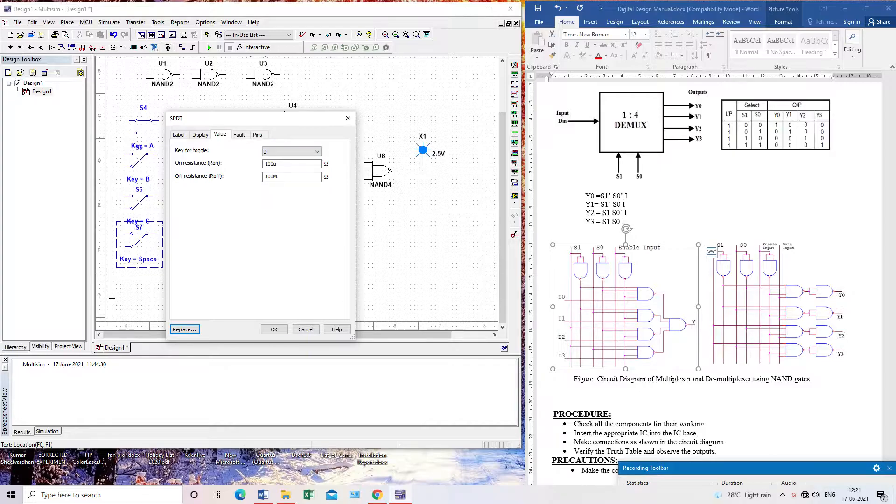
left_click(274, 330)
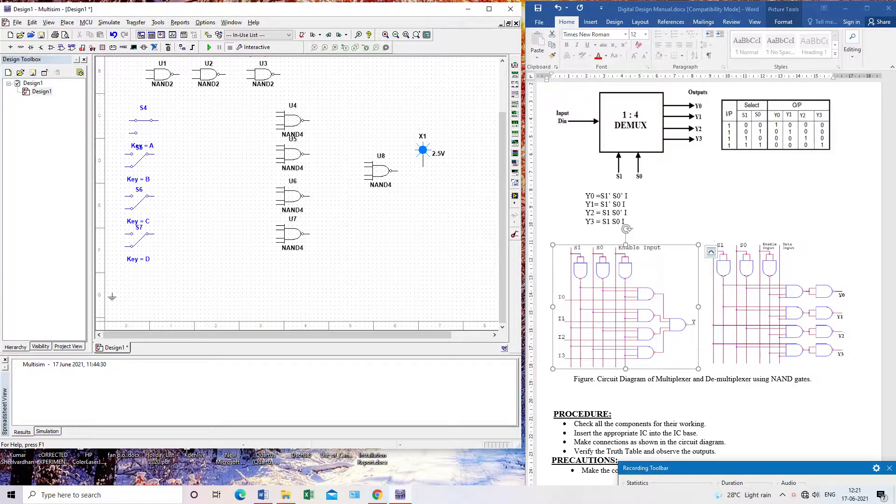
Move switch S4 slightly up so its key label no longer overlaps switch S5
left_click(140, 120)
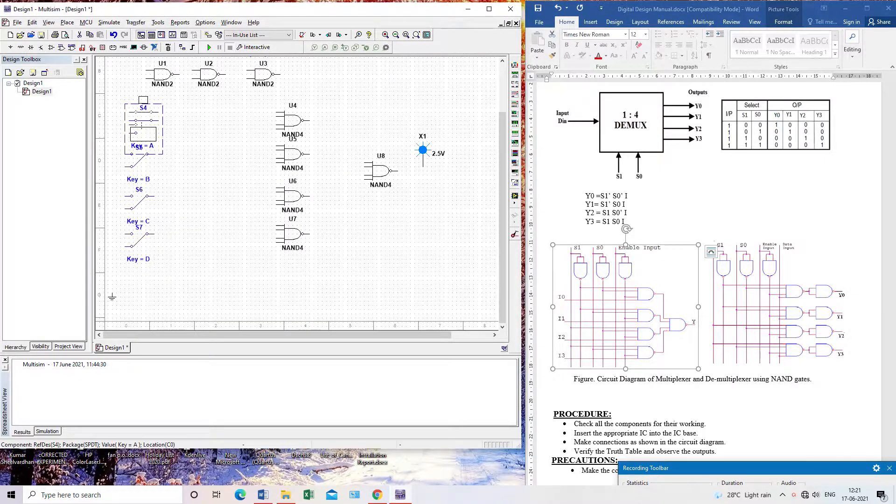
left_click_drag(142, 120, 142, 112)
left_click(191, 129)
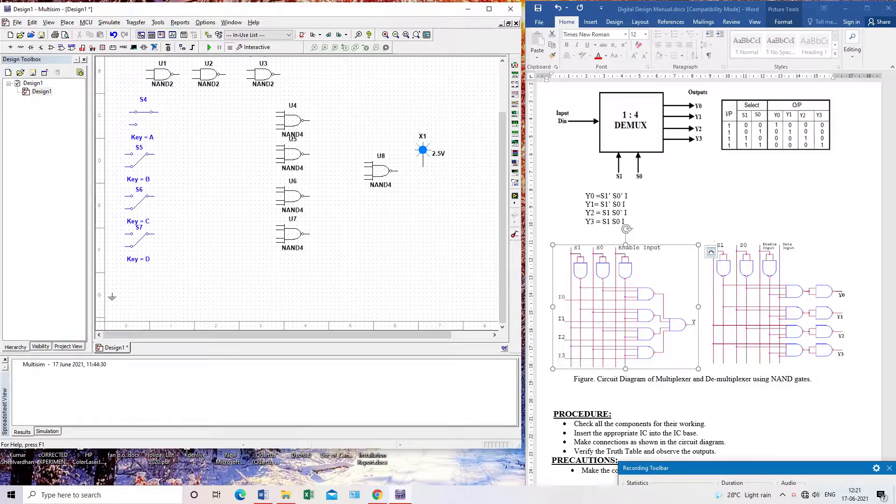
double_click(143, 115)
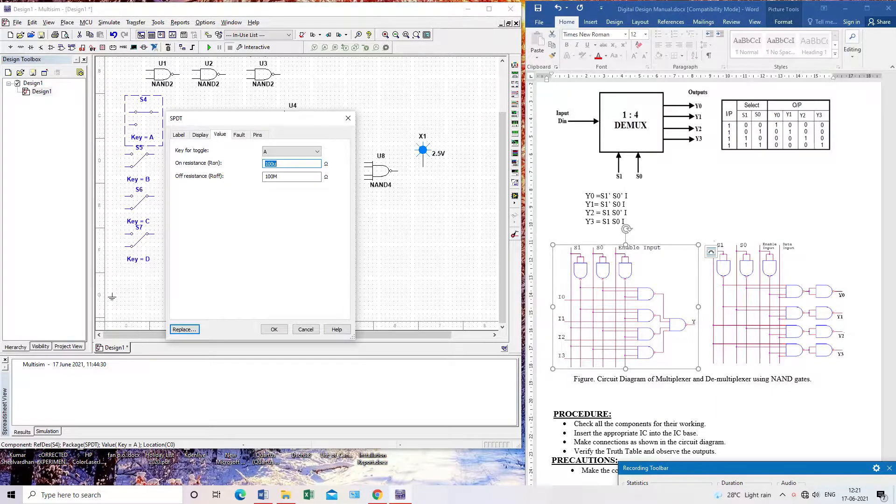
left_click(347, 118)
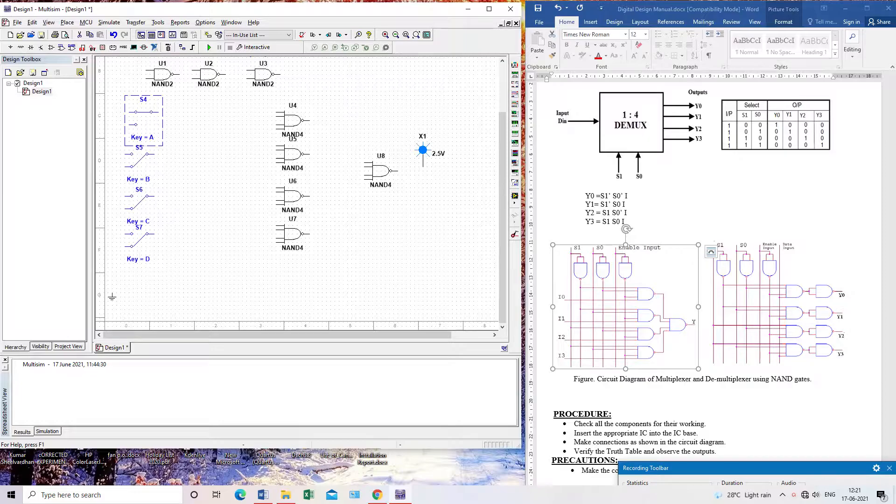
key("Escape")
Rotate switch S1 by 270° clockwise so its common terminal points down towards gate U1
scroll(299, 193, "up", 3)
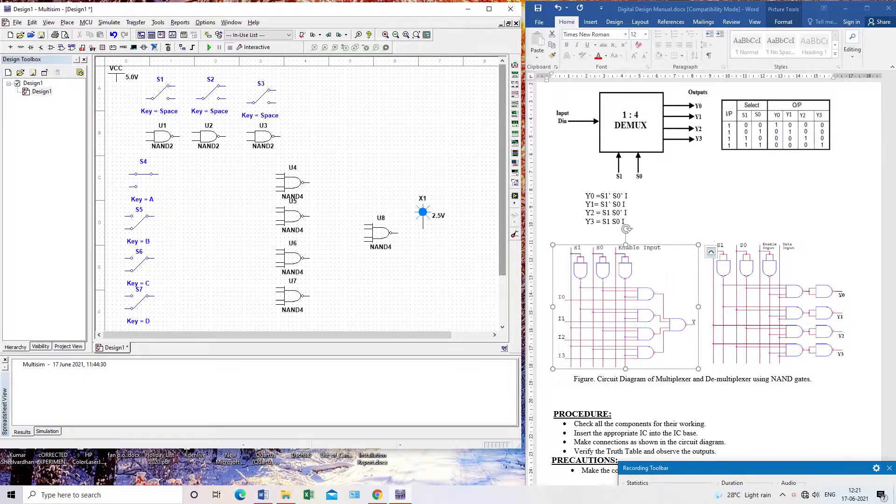
left_click(162, 136)
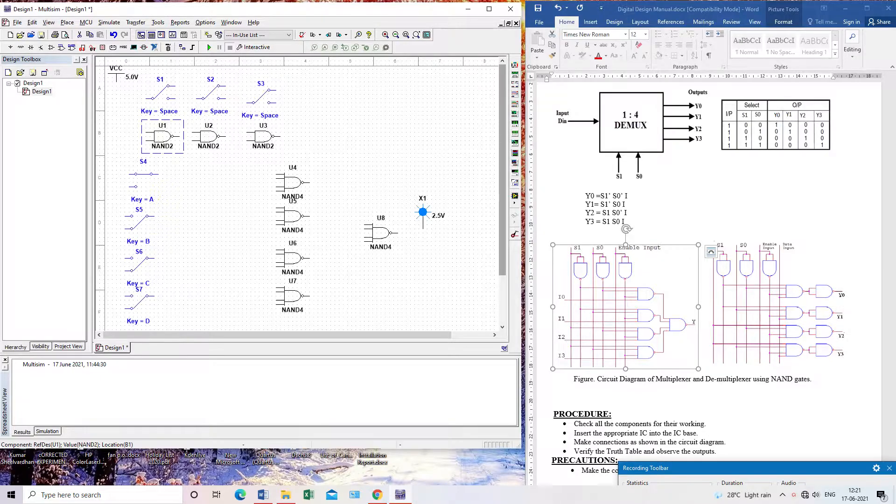
left_click(161, 93)
key("ctrl+r")
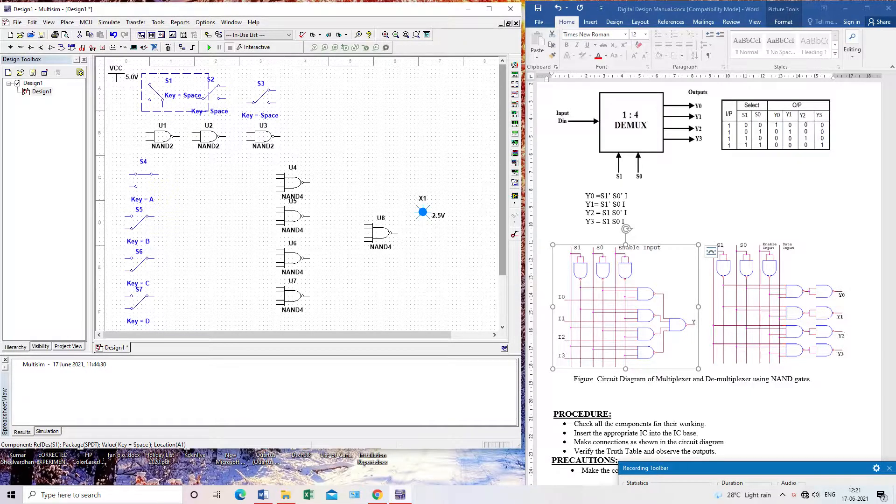
key("ctrl+r")
key("ctrl+r")
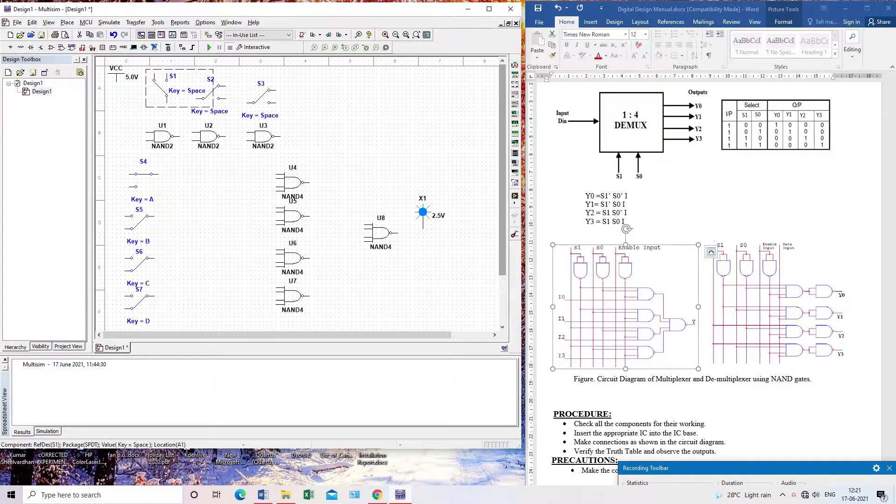
Rotate switches S2 and S3 by 270° clockwise so their common terminals point down towards gates U2 and U3
left_click(211, 92)
key("ctrl+r")
key("ctrl+r")
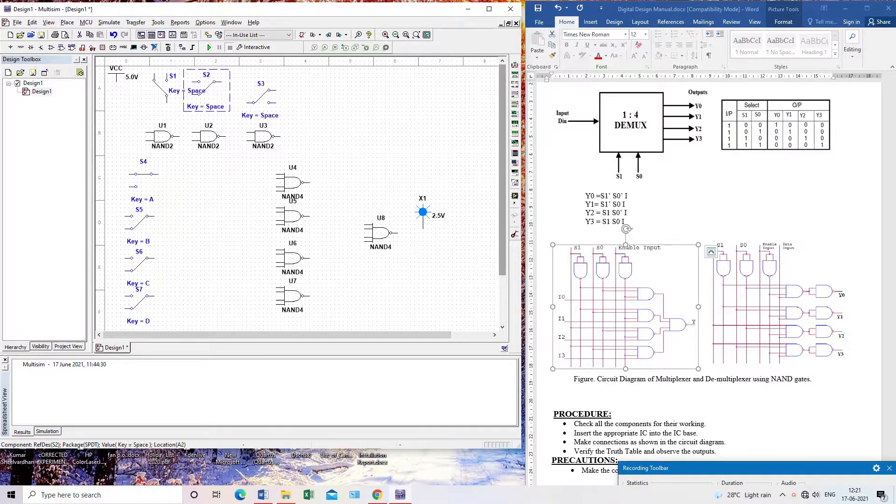
key("ctrl+r")
left_click(261, 96)
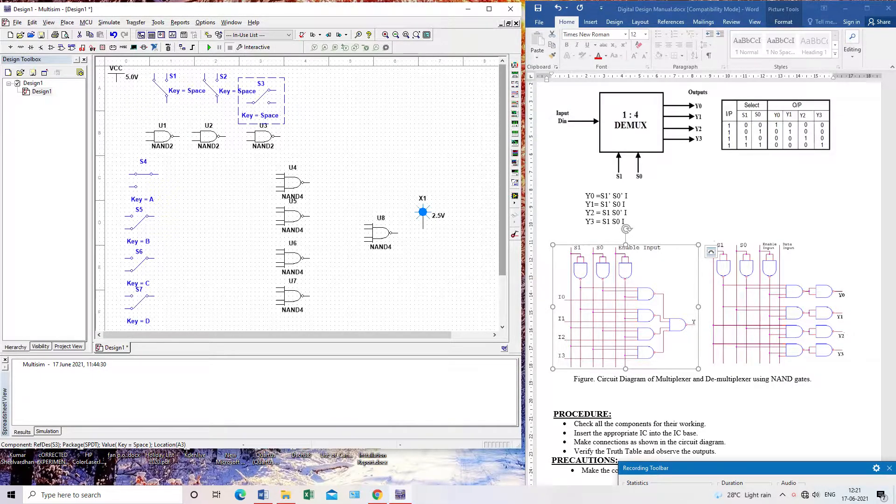
key("ctrl+r")
key("ctrl+r")
key("ctrl+r")
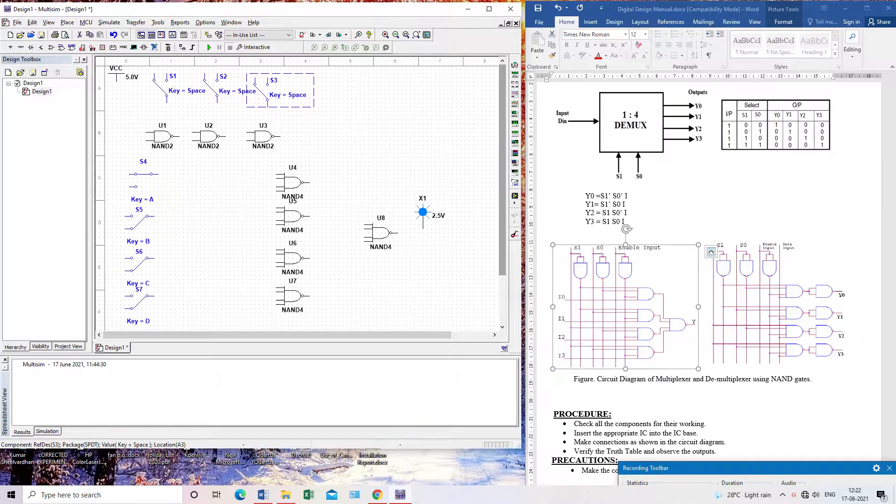
Reposition switches S3, S1 and S2 into one aligned row just above NAND gates U3, U1 and U2
left_click_drag(262, 94, 257, 113)
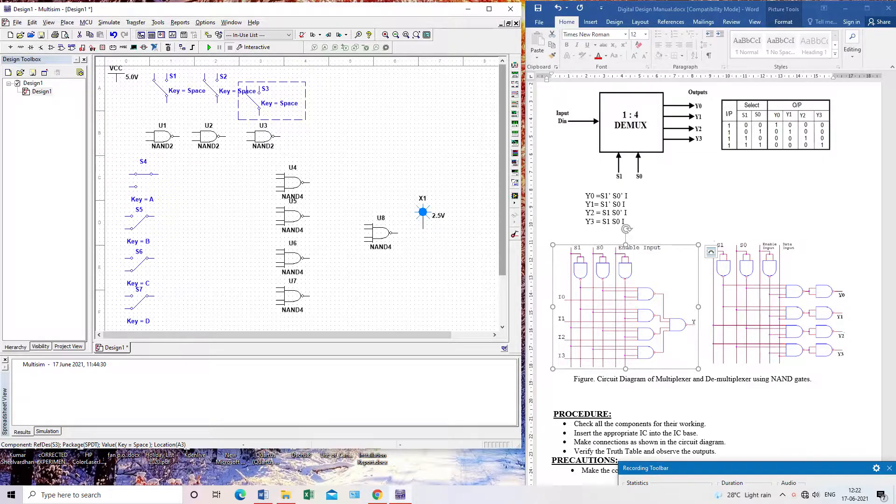
left_click(246, 92)
left_click(207, 88)
key("Left")
key("Left")
key("Down")
key("Down")
key("Down")
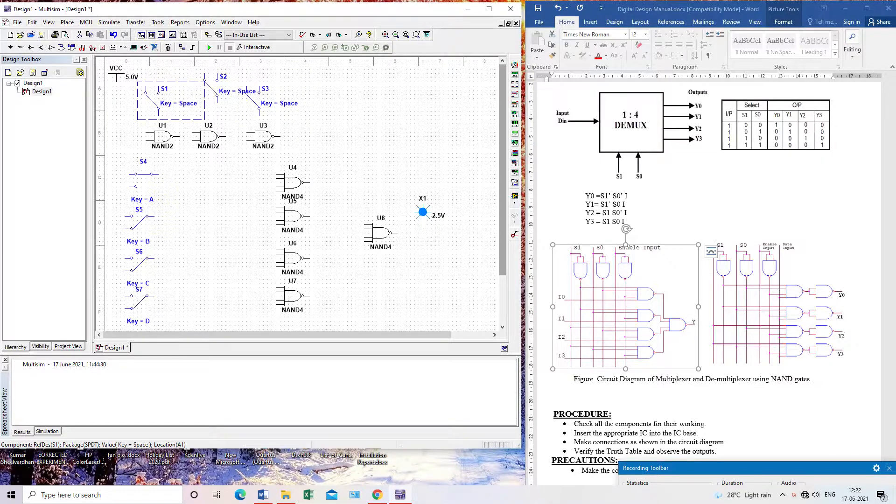
left_click(208, 88)
key("Left")
left_click_drag(201, 97, 201, 100)
Check the reference designator in the label properties of switch S1
left_click(153, 101)
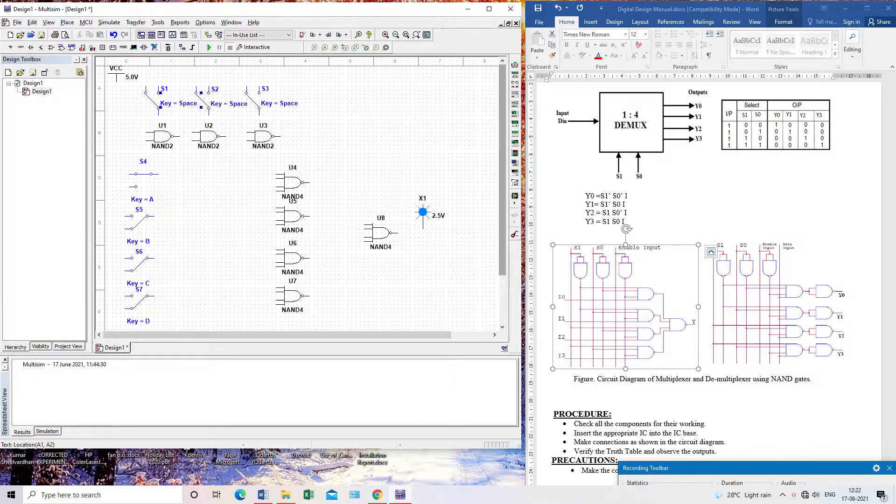
double_click(153, 100)
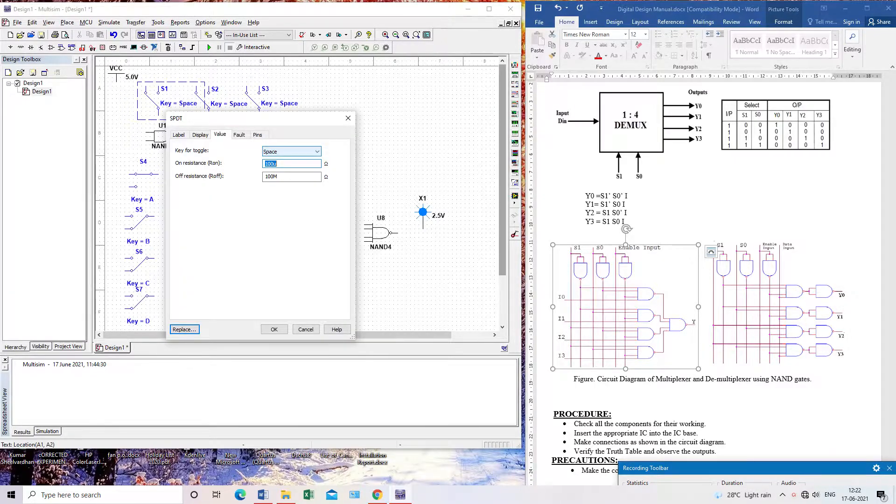
left_click(179, 135)
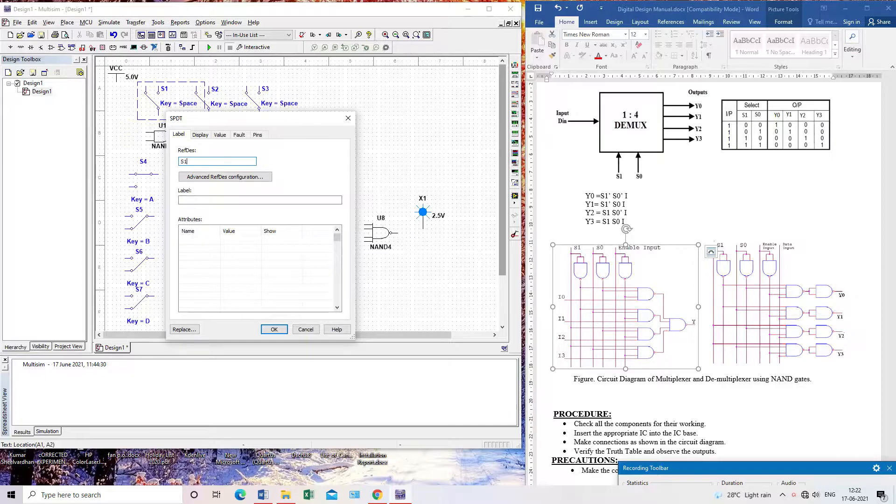
left_click(348, 118)
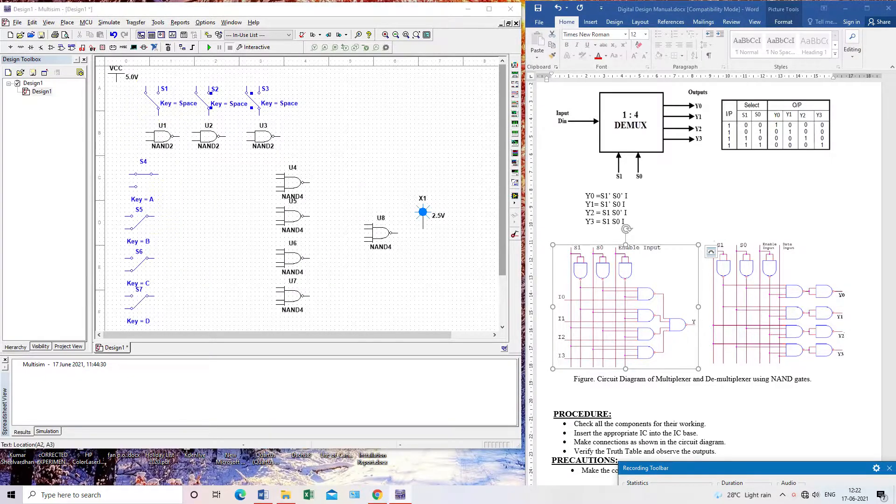
Change the reference designator of switch S2 to S0 and of switch S3 to E
double_click(208, 95)
key("BackSpace")
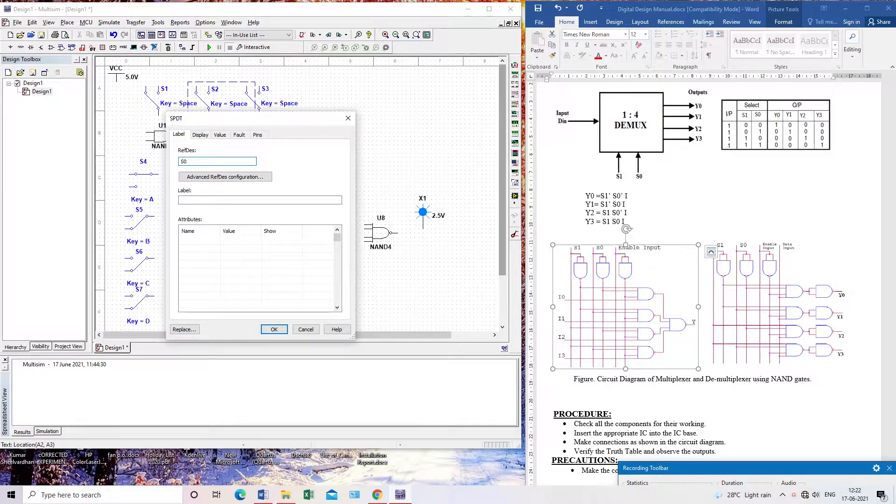
left_click(274, 329)
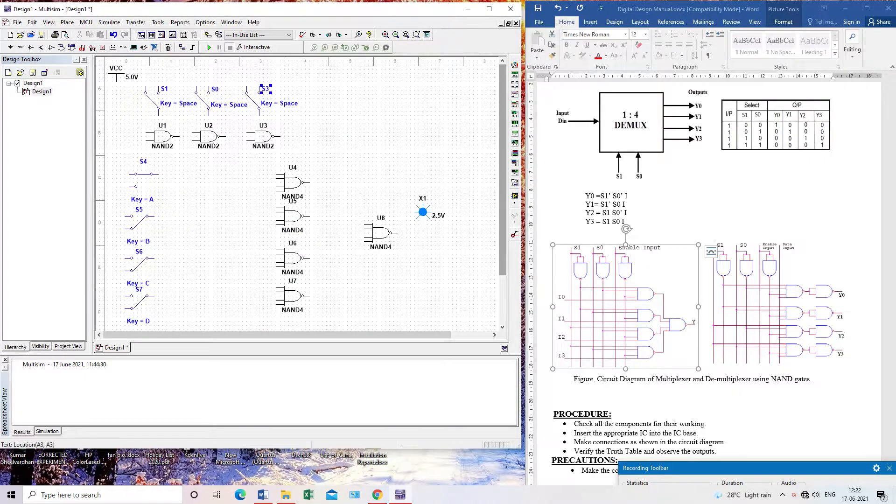
double_click(265, 89)
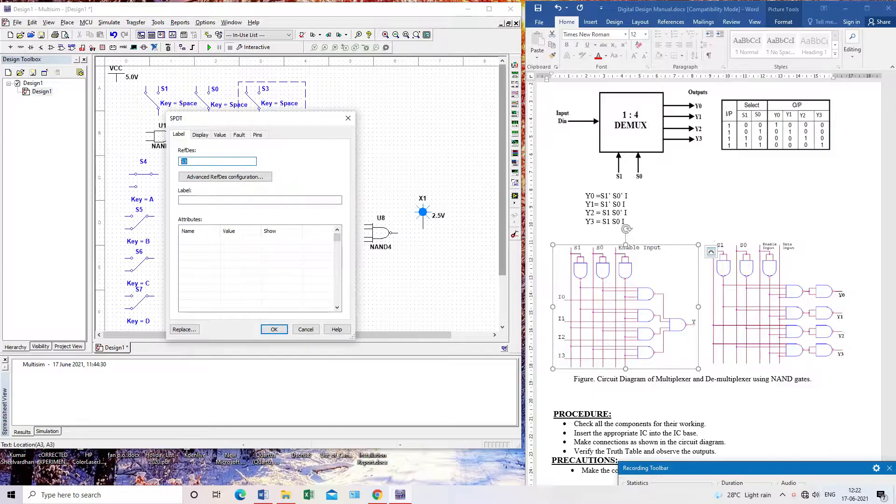
left_click(274, 329)
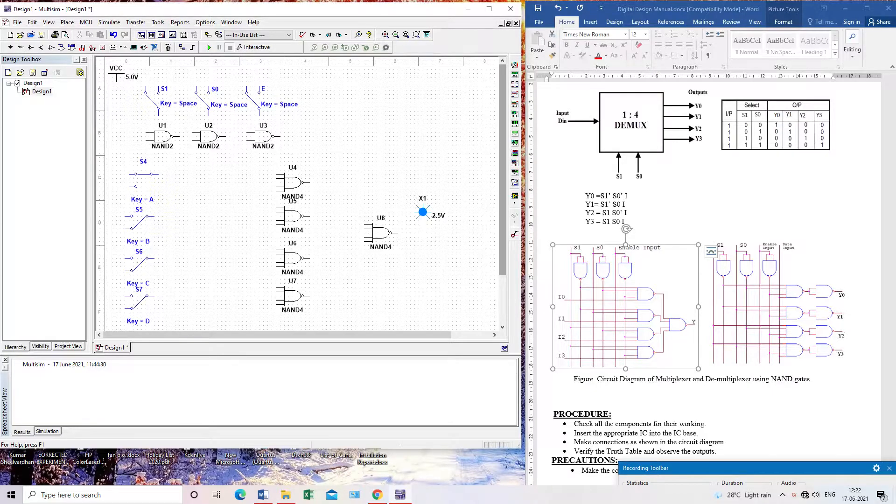
Set the toggle key of the enable switch E to E
double_click(239, 104)
key("ctrl+Tab")
key("ctrl+Tab")
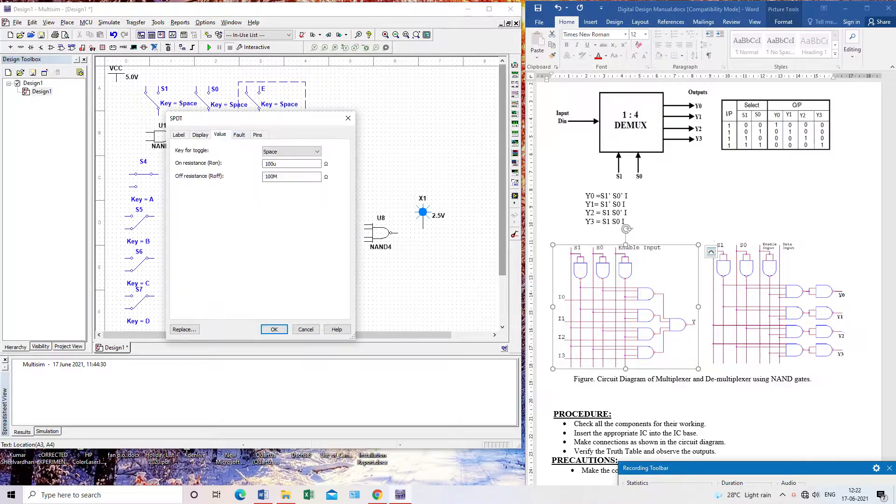
key("Tab")
key("alt+Down")
key("Down")
key("Down")
key("Down")
key("Down")
key("Down")
key("Down")
key("Down")
key("Down")
key("Down")
key("Down")
key("Down")
key("Down")
key("Down")
key("Down")
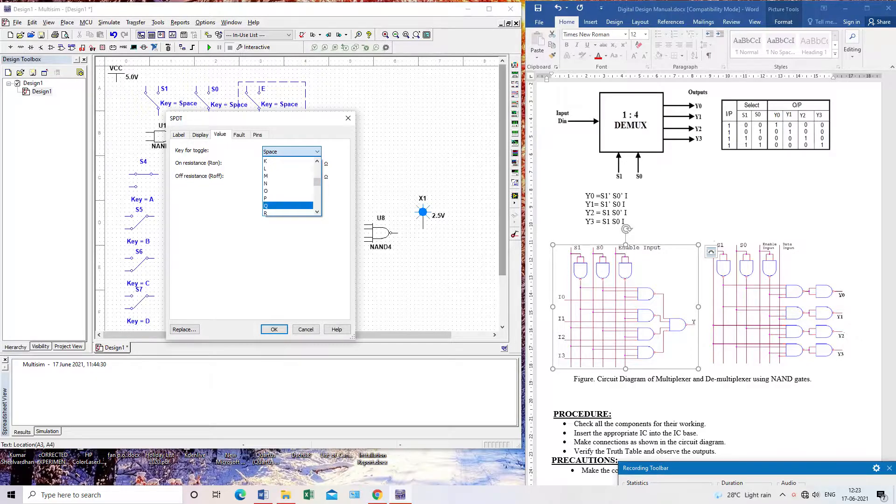
left_click_drag(317, 182, 316, 173)
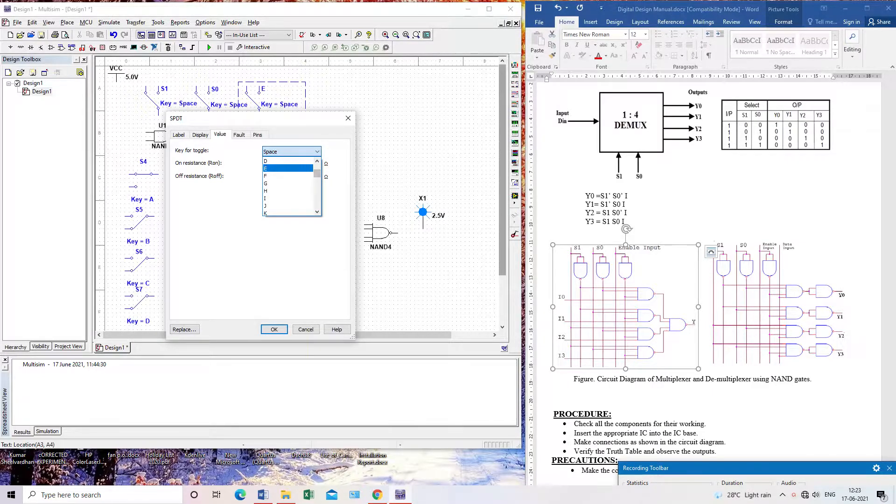
left_click(280, 169)
left_click(274, 329)
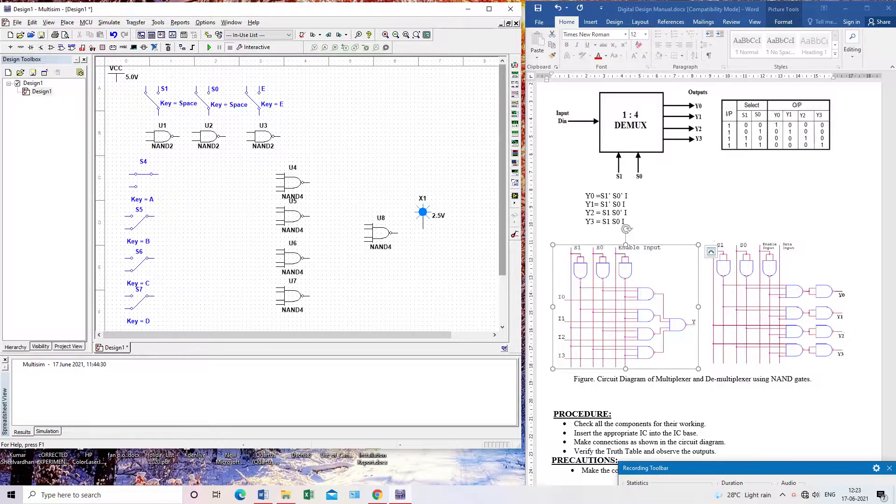
Set the toggle key of select switch S1 to F
double_click(154, 99)
left_click(291, 151)
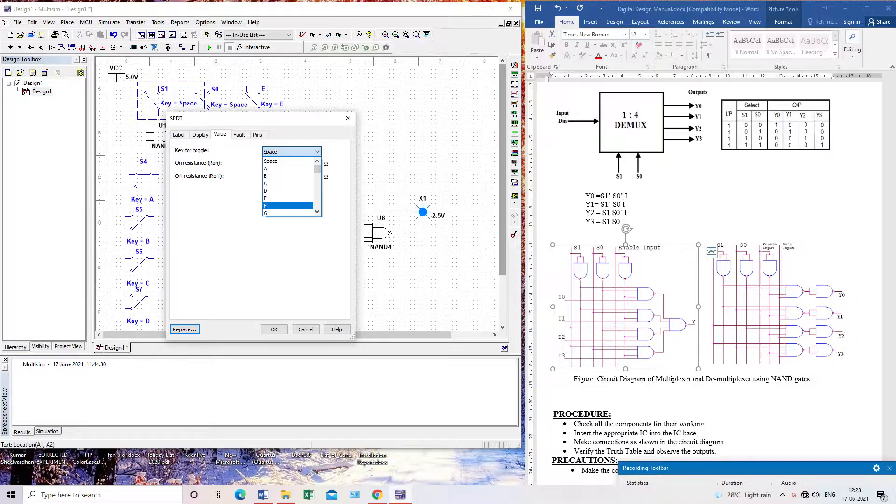
left_click(288, 205)
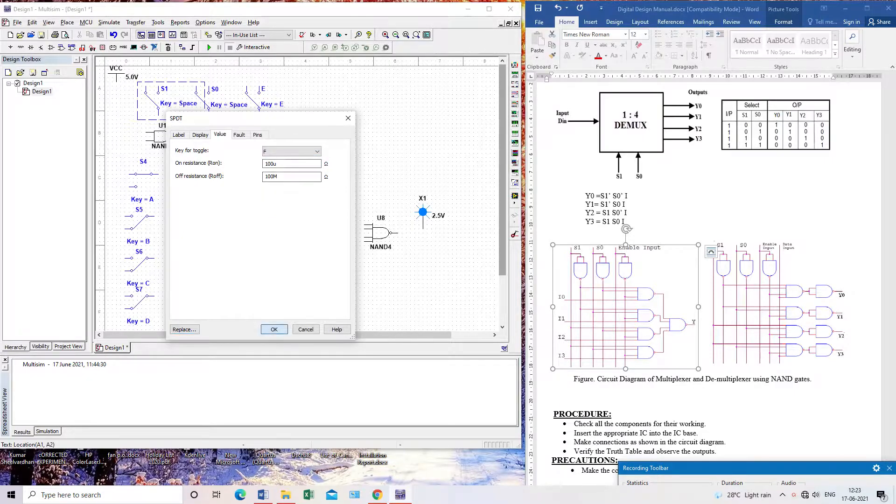
left_click(274, 329)
Set the toggle key of select switch S0 to G
double_click(202, 99)
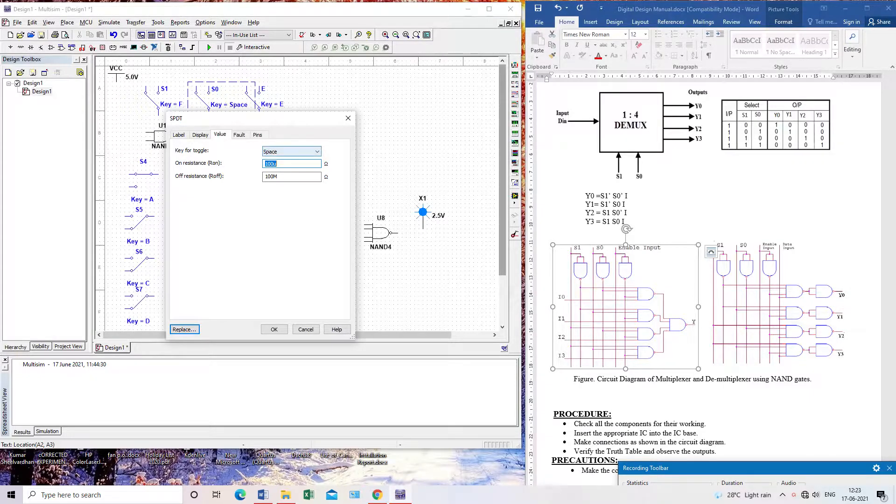
left_click(292, 151)
key("i")
key("alt+Down")
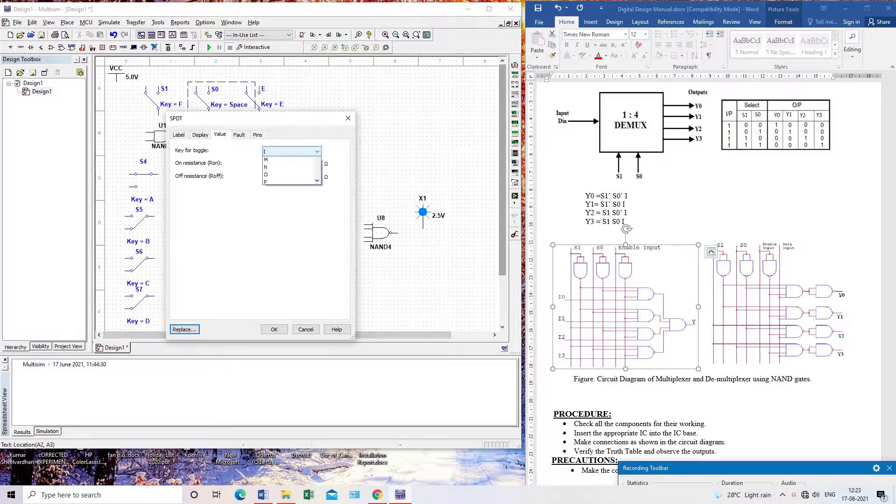
key("Up")
key("Up")
key("Up")
key("Up")
key("Up")
key("Up")
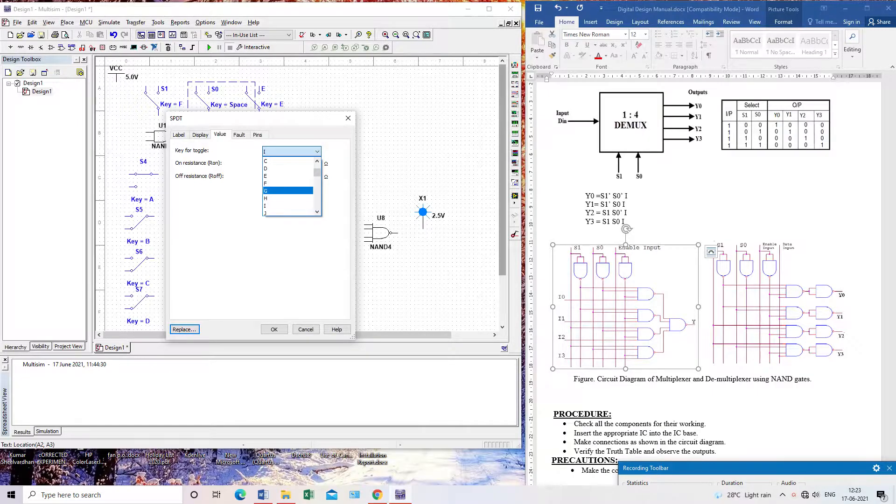
key("Return")
left_click(273, 329)
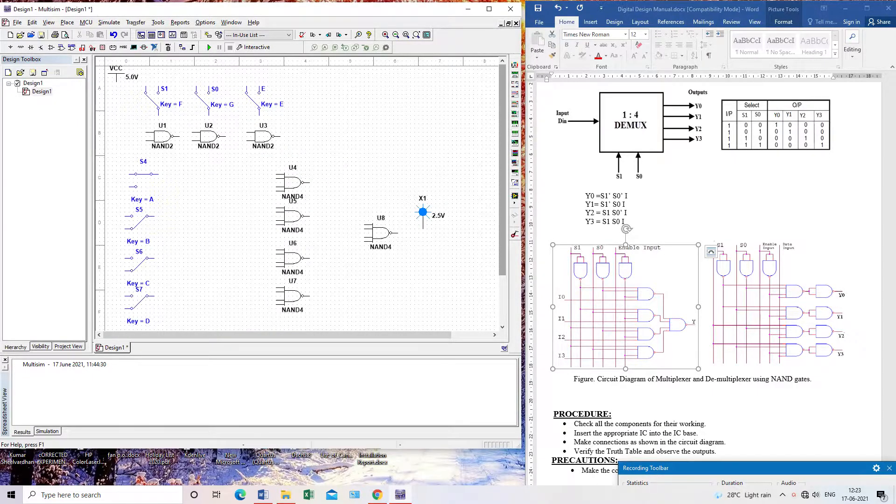
Change the reference designator of switch S4 to I0 and of switch S5 to I1
double_click(143, 161)
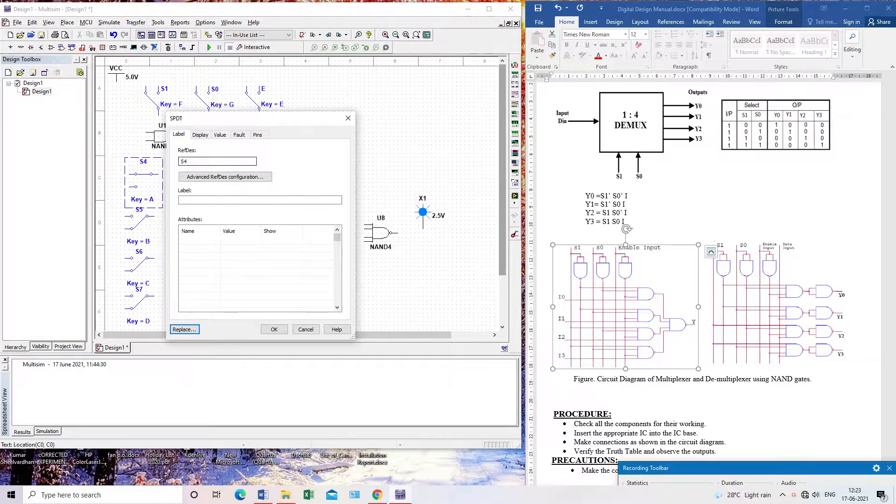
double_click(184, 160)
type("I0")
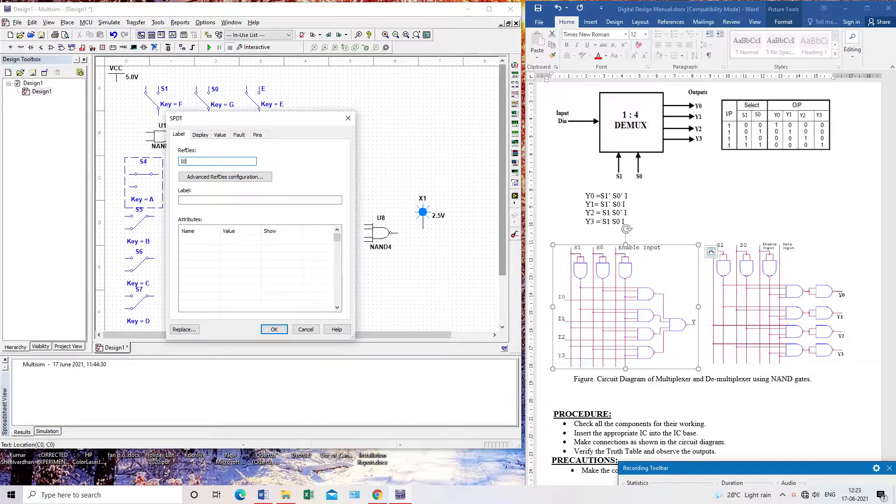
key("Return")
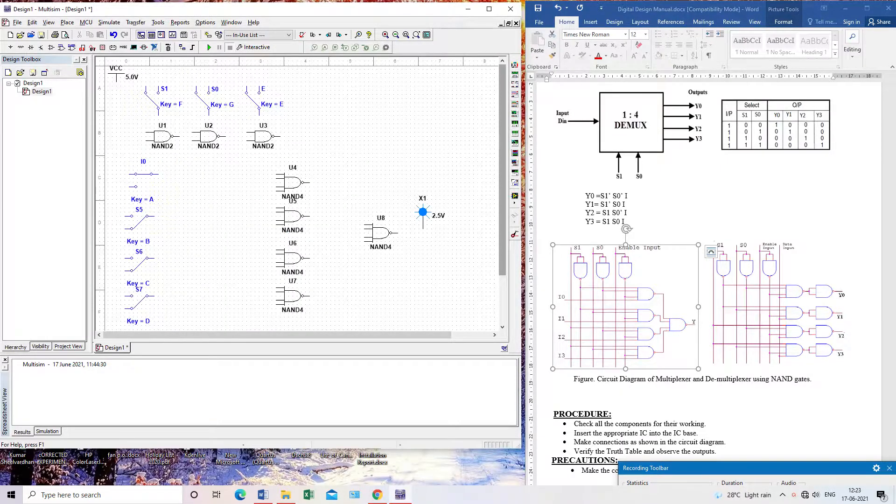
double_click(139, 219)
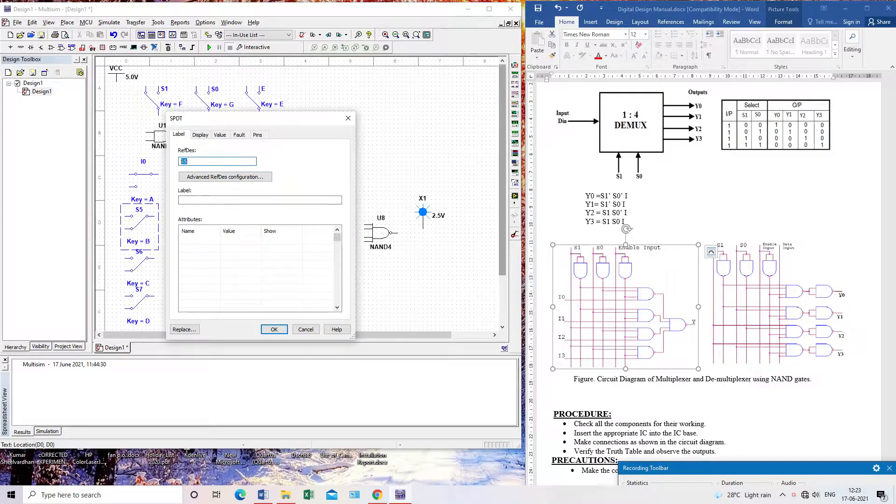
type("I1")
key("Return")
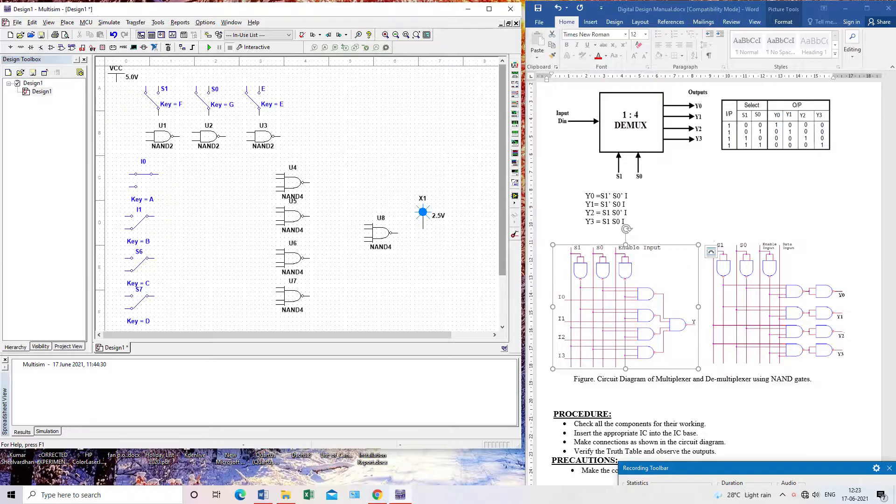
Change the reference designator of switch S6 to I2 and of switch S7 to I3
double_click(139, 264)
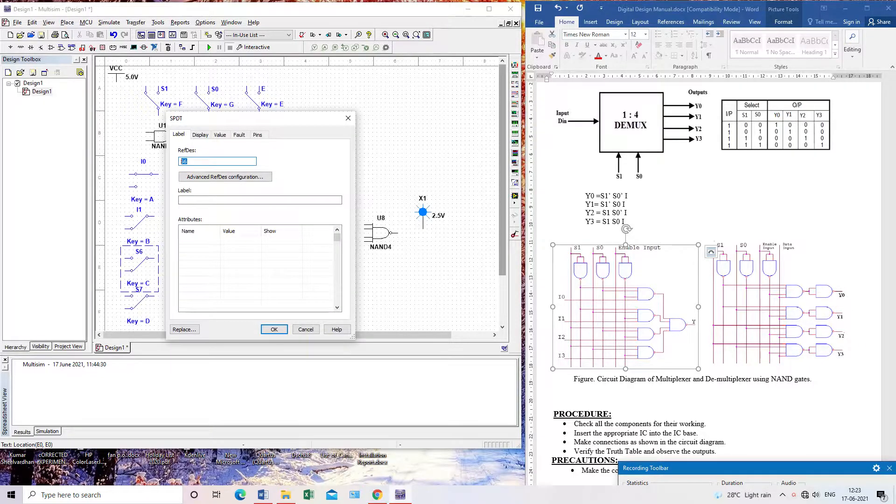
type("I2")
key("Return")
double_click(139, 302)
type("I3")
key("Return")
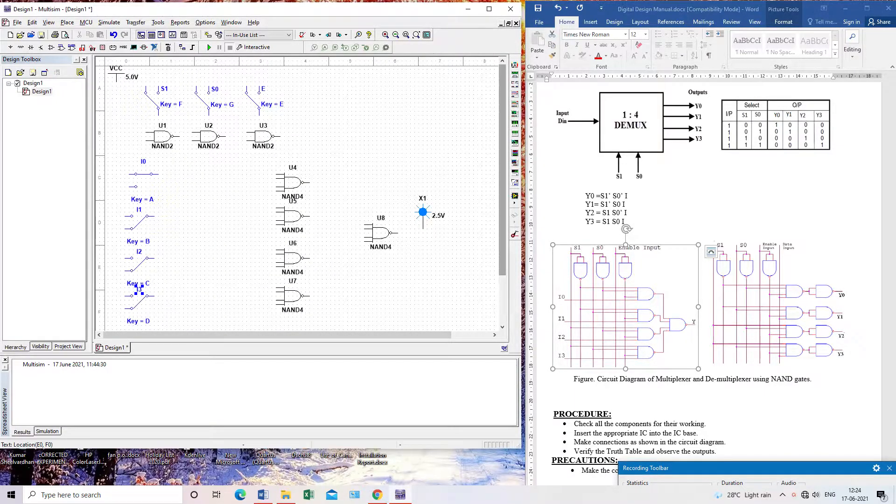
Move switch I3 slightly down so its label clears the key label of switch I2
left_click(139, 303)
left_click_drag(139, 302, 139, 306)
left_click(177, 280)
Rotate the two-input NAND gates U1, U2 and U3 by 90 degrees clockwise so their inputs face the switches above
left_click(162, 137)
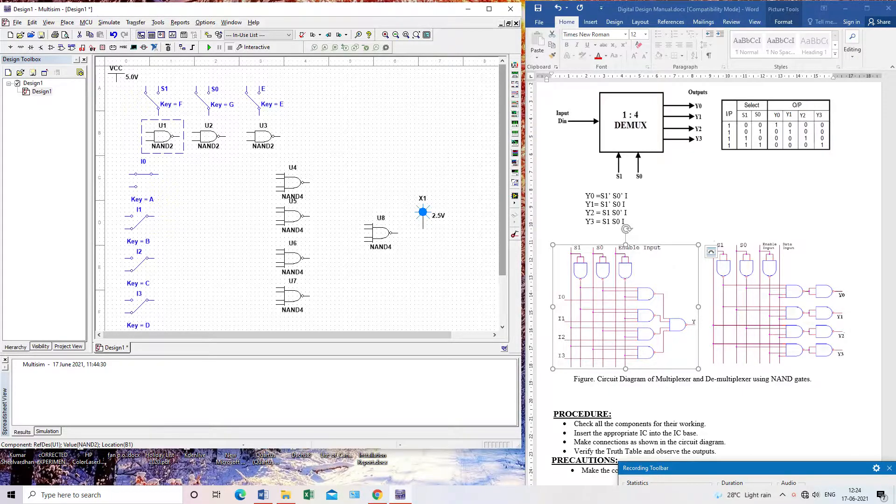
key("ctrl+r")
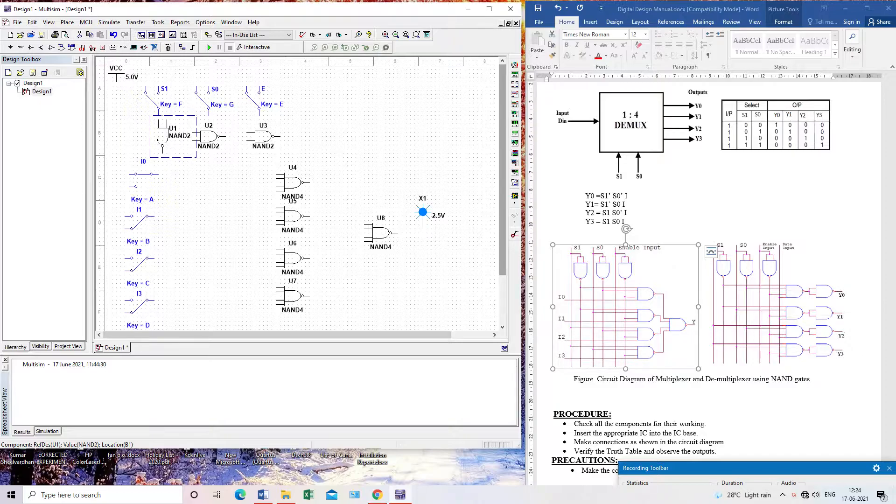
left_click(209, 137)
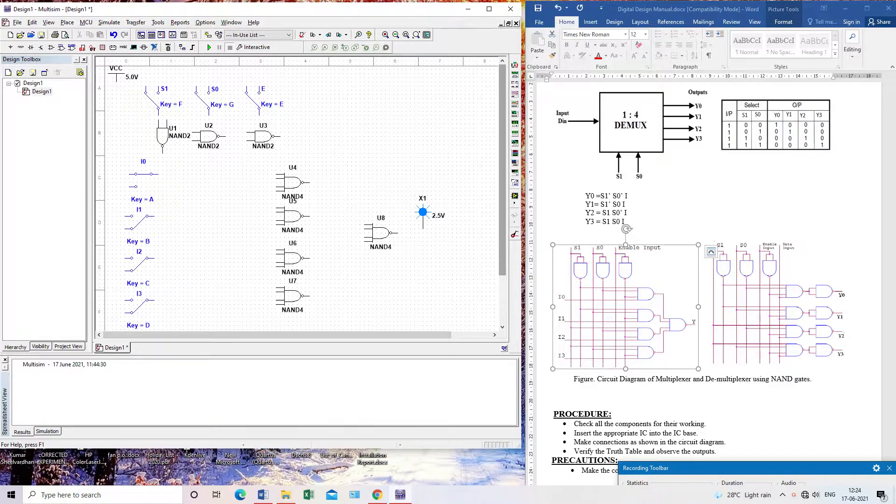
key("ctrl+r")
left_click(263, 136)
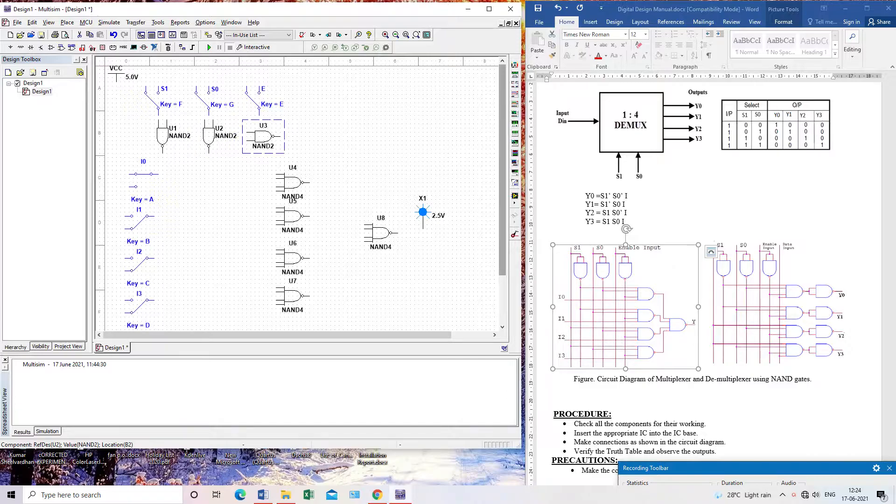
key("ctrl+r")
key("Escape")
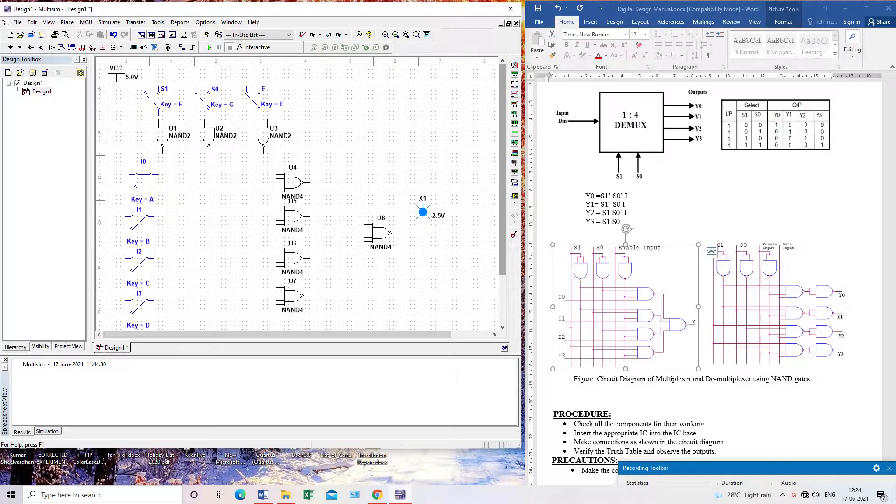
Shift the rotated NAND gates U1, U2 and U3 to the right so they are spaced apart under their switches
double_click(163, 136)
left_click(348, 117)
left_click_drag(162, 135, 175, 135)
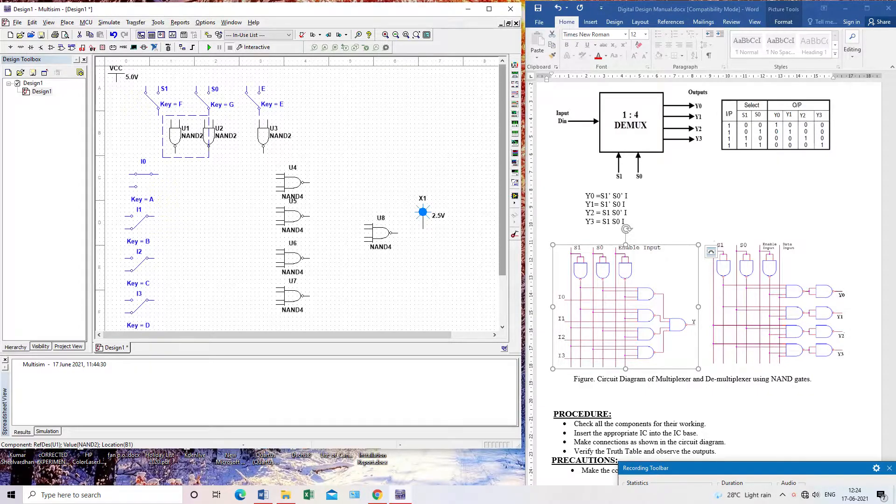
double_click(264, 135)
left_click(349, 116)
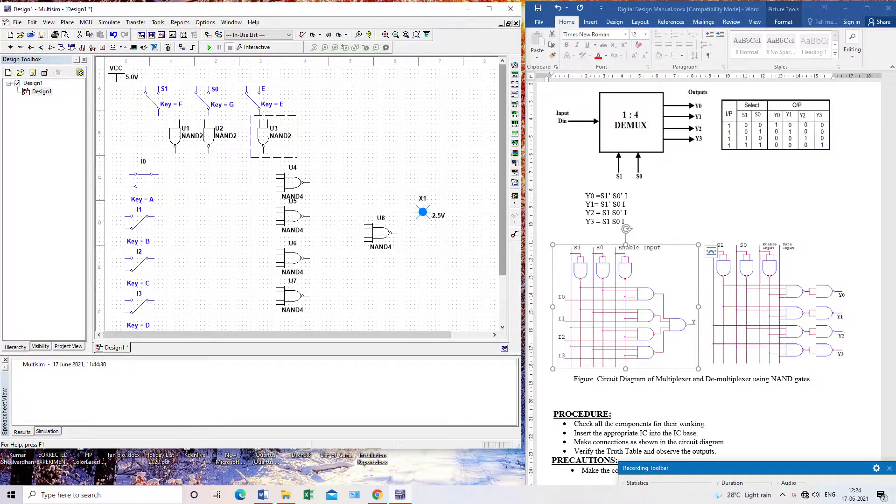
left_click_drag(263, 136, 282, 136)
double_click(208, 135)
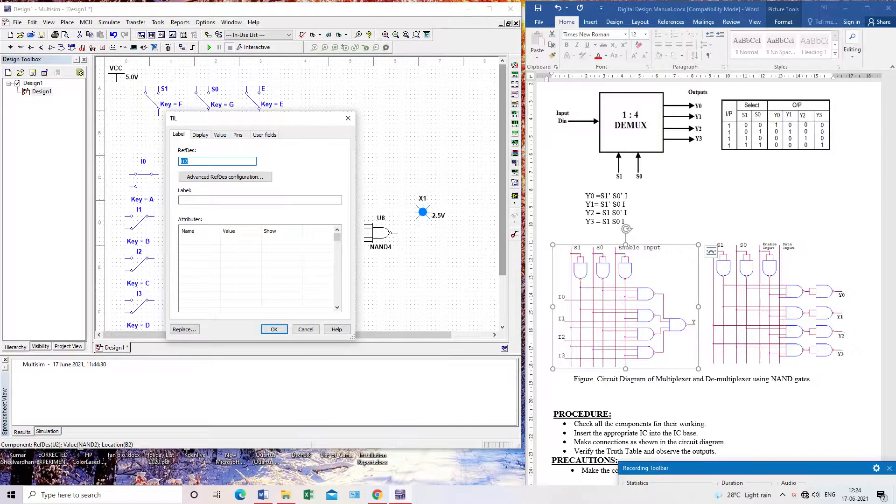
left_click(348, 118)
left_click_drag(209, 135, 229, 135)
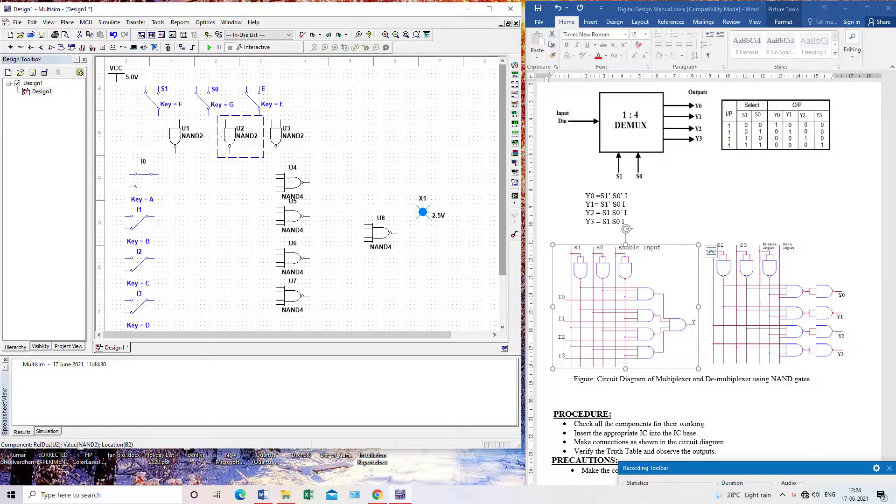
Shift select switch S0 slightly right, closer to gate U2
double_click(202, 99)
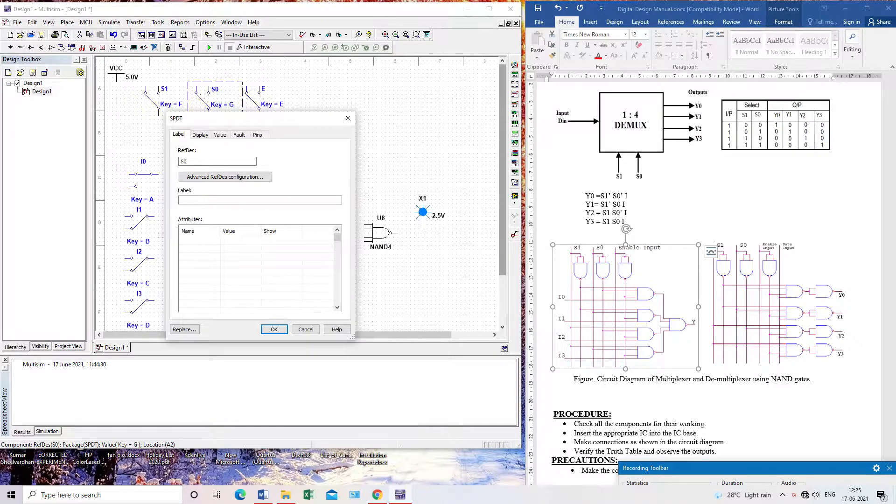
left_click(348, 118)
left_click_drag(215, 87, 224, 87)
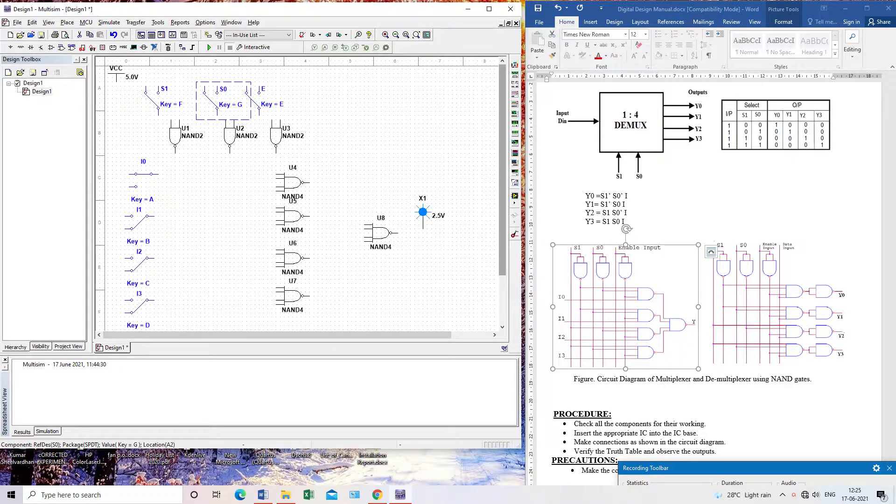
Shift gate U1 and select switch S1 slightly right to even out the spacing of the top row
double_click(175, 136)
left_click(348, 118)
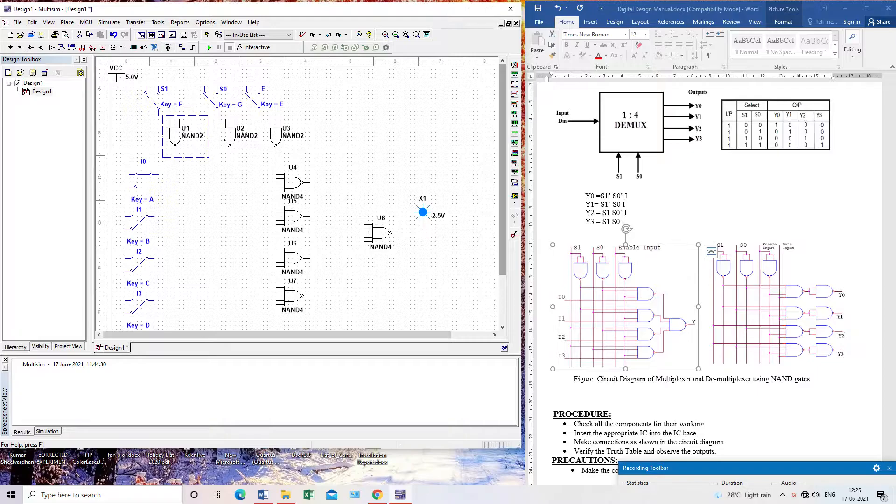
left_click_drag(175, 136, 183, 135)
double_click(152, 98)
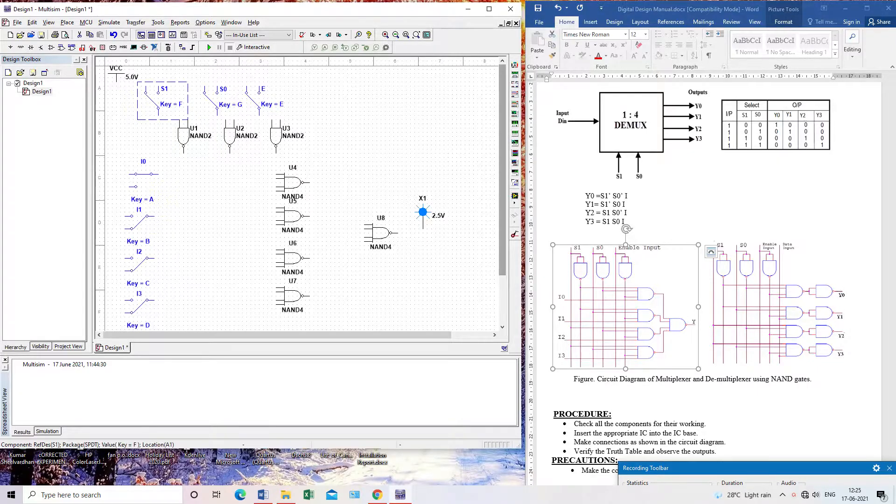
left_click(348, 118)
mouse_move(152, 99)
left_mouse_down()
mouse_move(173, 100)
mouse_move(164, 99)
left_mouse_up()
left_click(140, 128)
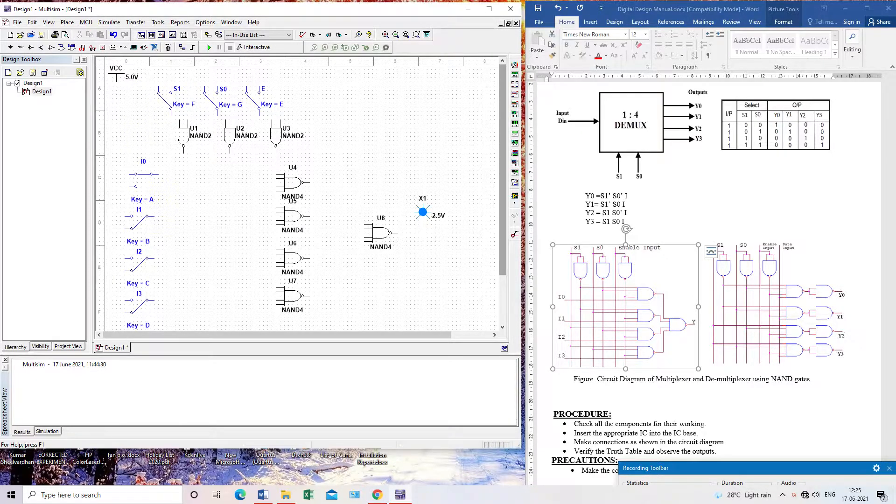
Move the four-input NAND gates U4, U5, U6 and U7 slightly right, keeping them in one column
double_click(293, 182)
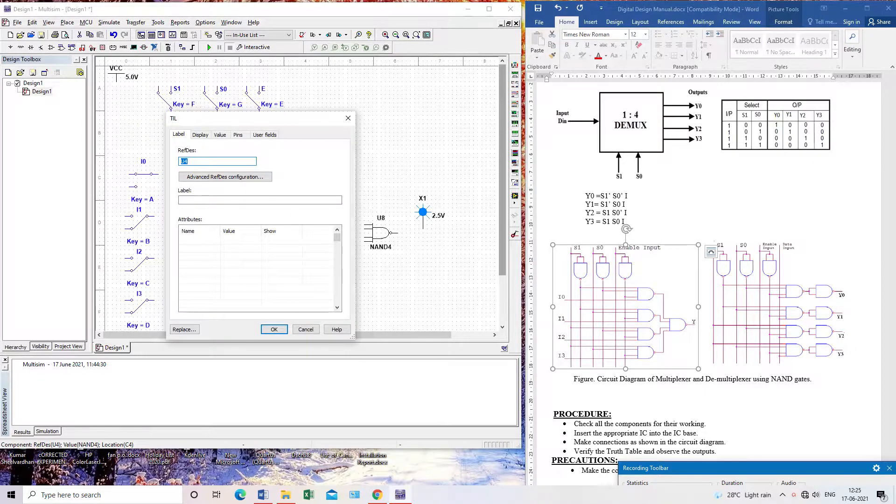
key("Escape")
left_click_drag(292, 183, 305, 183)
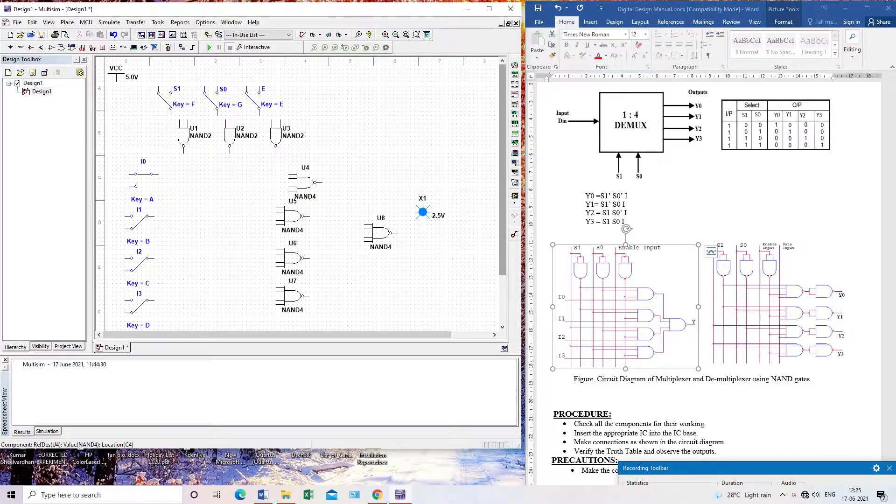
left_click_drag(292, 216, 305, 216)
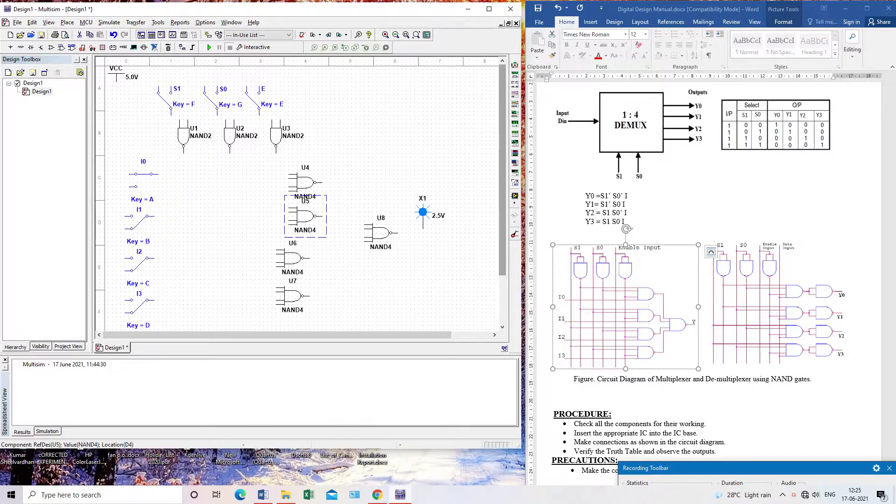
double_click(293, 258)
key("Escape")
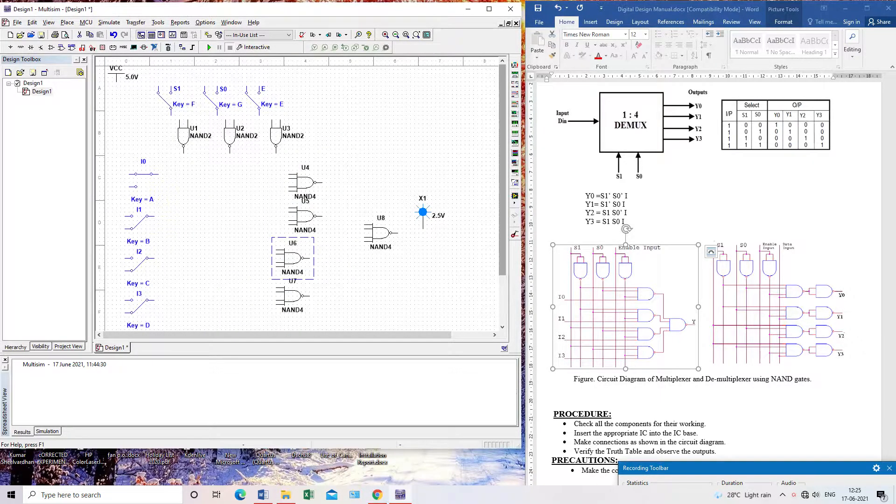
left_click_drag(293, 258, 305, 254)
left_click(293, 296)
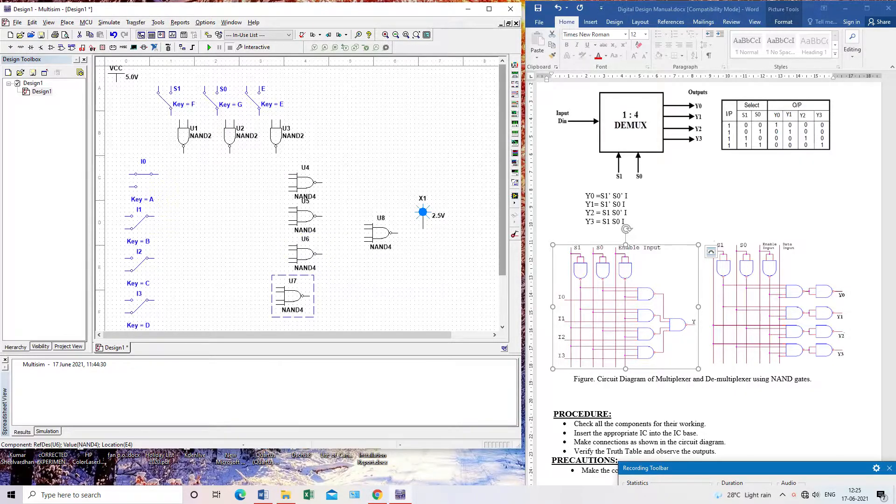
left_click_drag(293, 296, 305, 295)
left_click(343, 294)
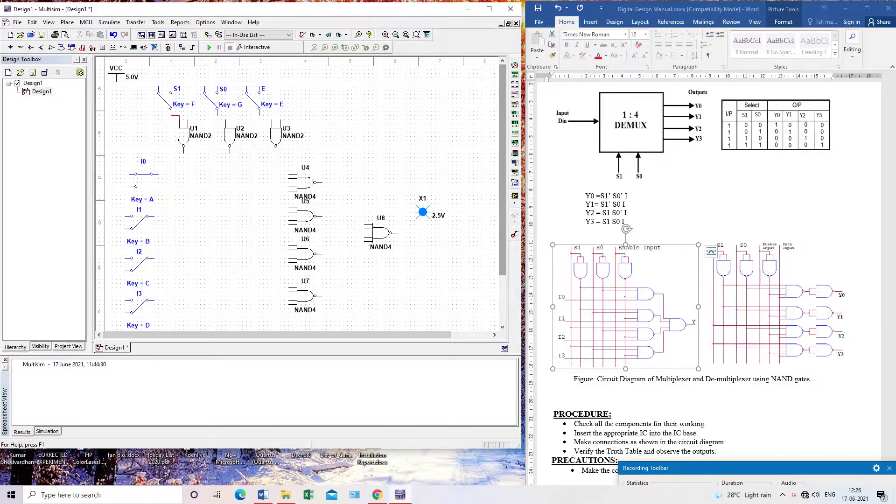
Wire switch S1 to both inputs of gate U1 and join the two inputs of gate U2
key("Escape")
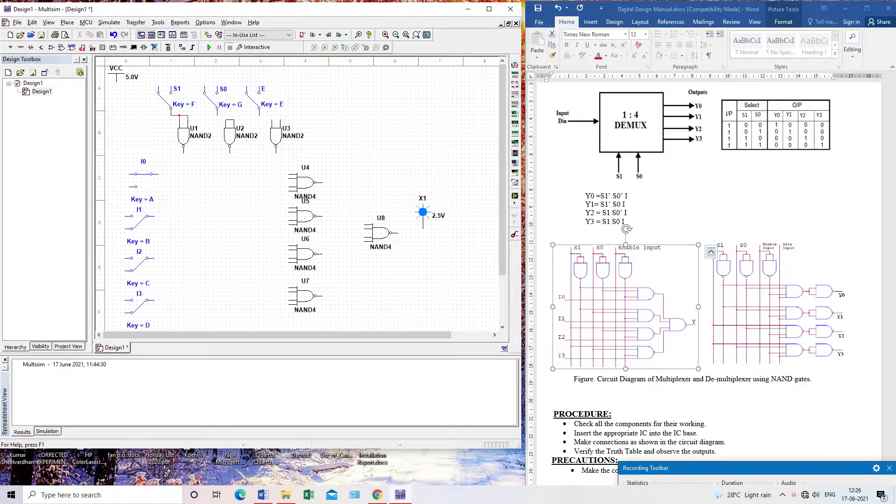
left_click(233, 119)
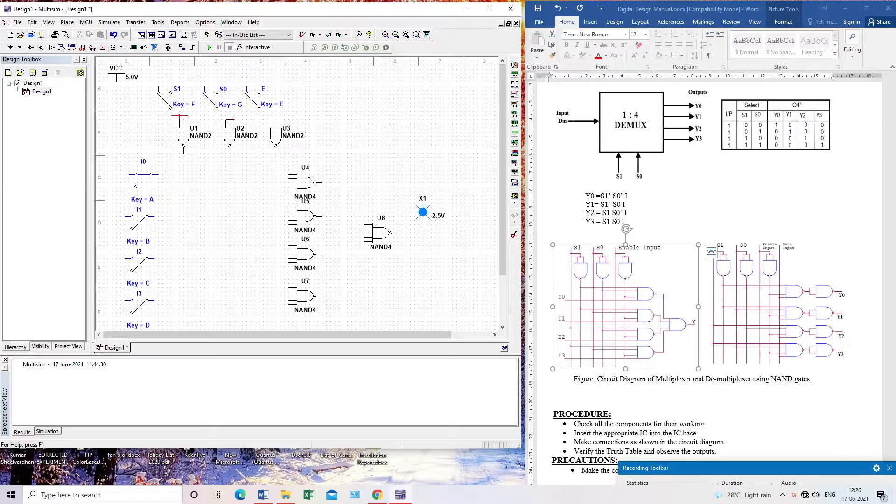